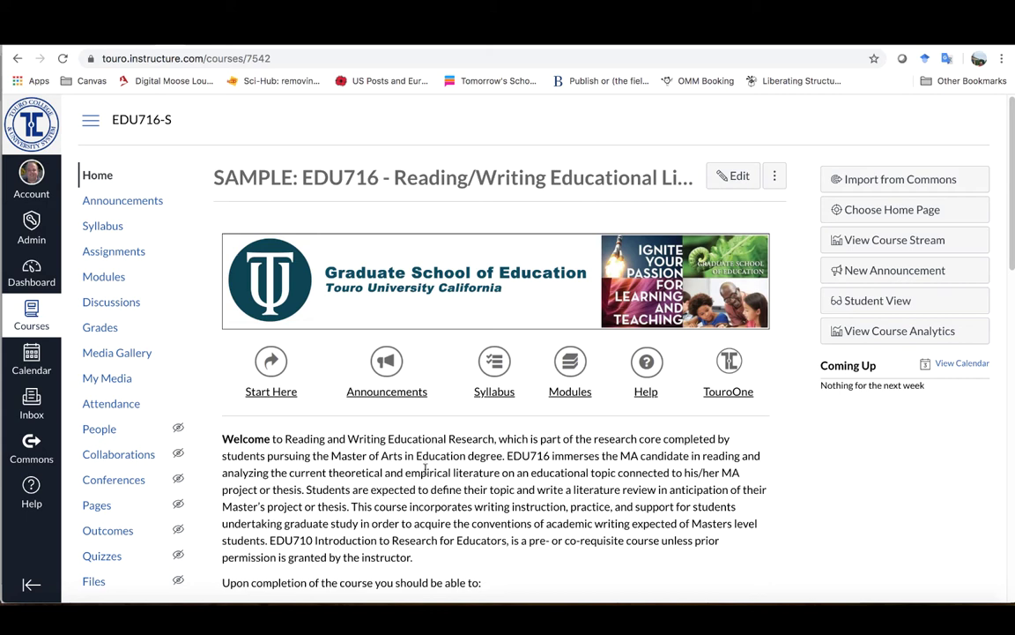
From the course's My Media page, use Add New to launch Kaltura Capture.
click(107, 381)
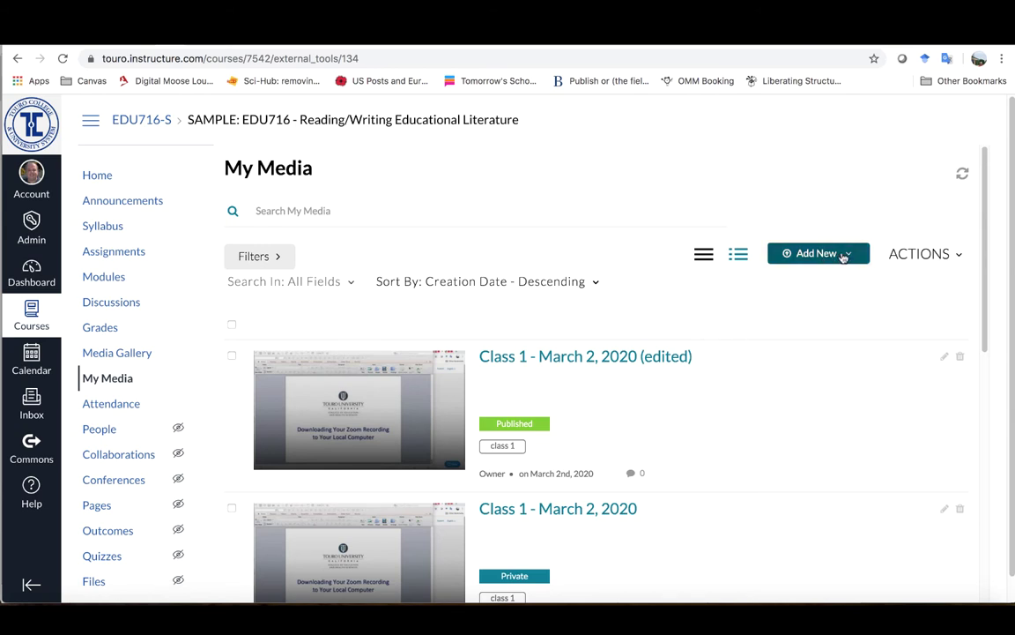
click(843, 256)
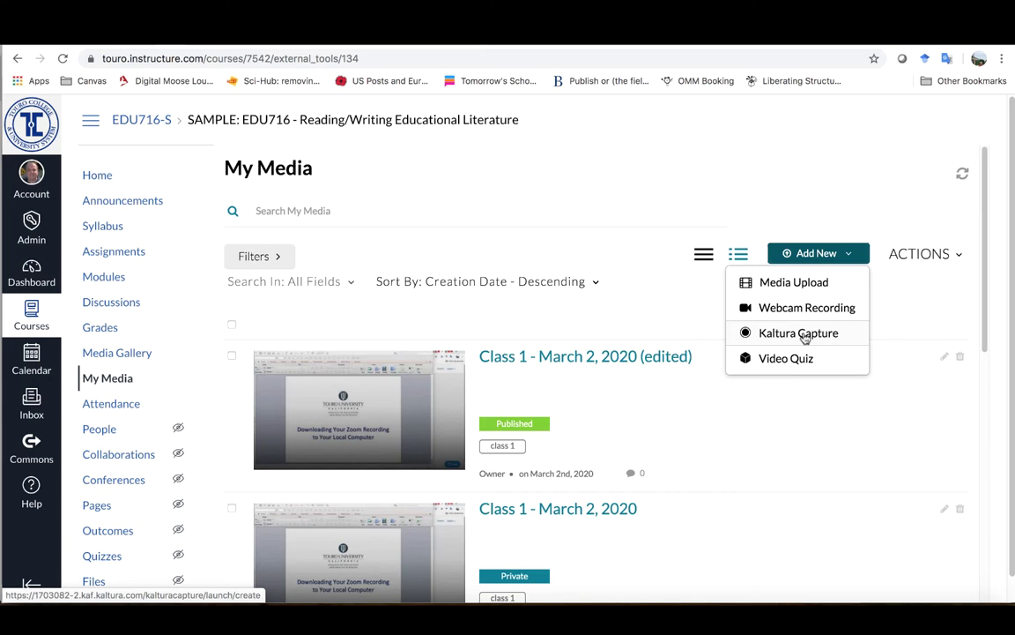
click(805, 337)
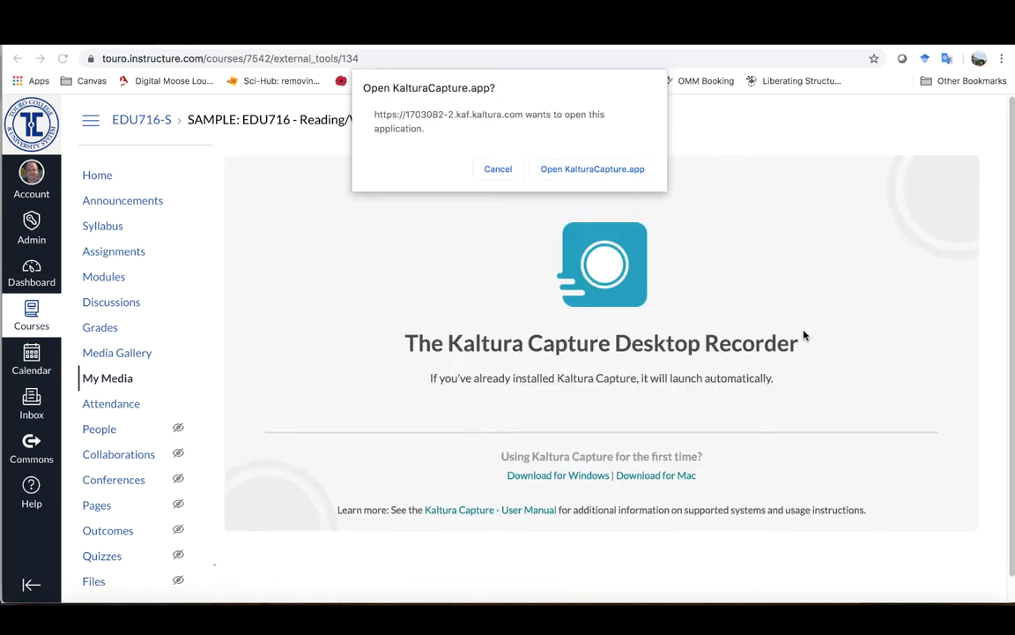
Let the browser open Kaltura Capture, then switch the webcam off with screen capture left on.
click(582, 173)
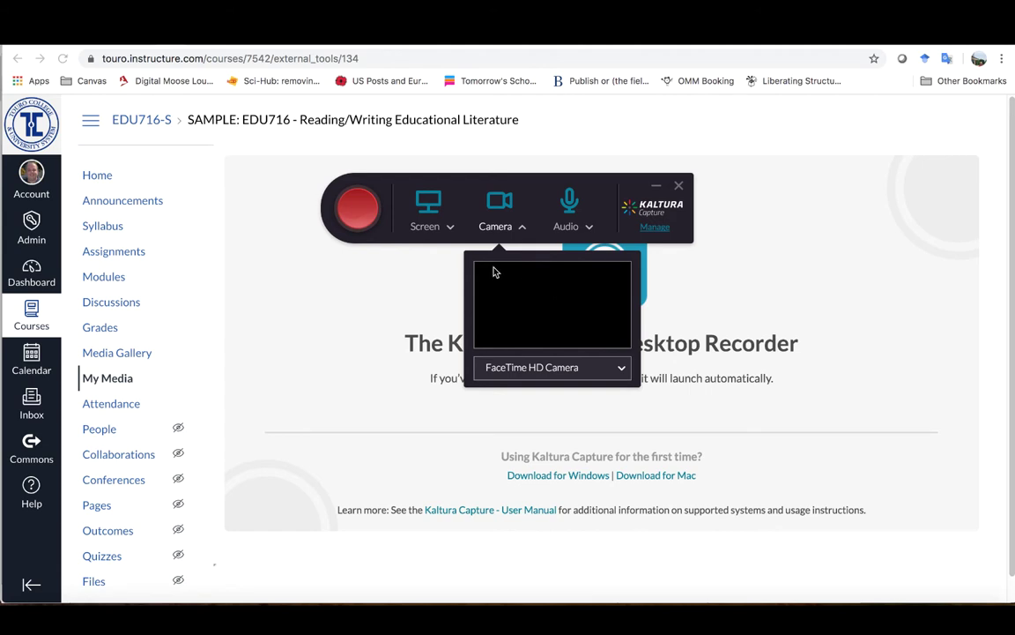
click(426, 231)
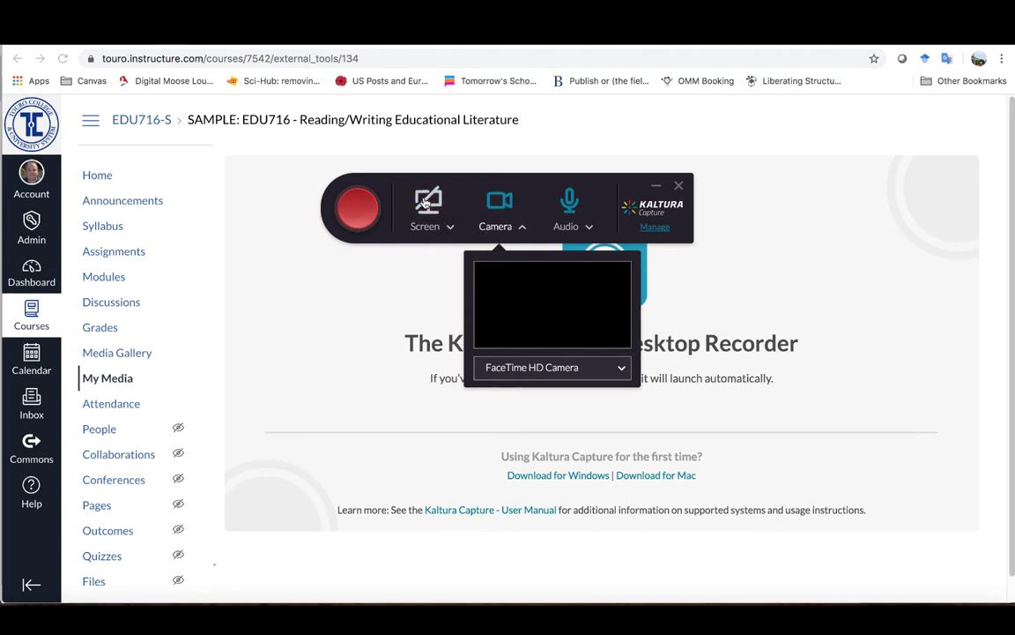
click(426, 224)
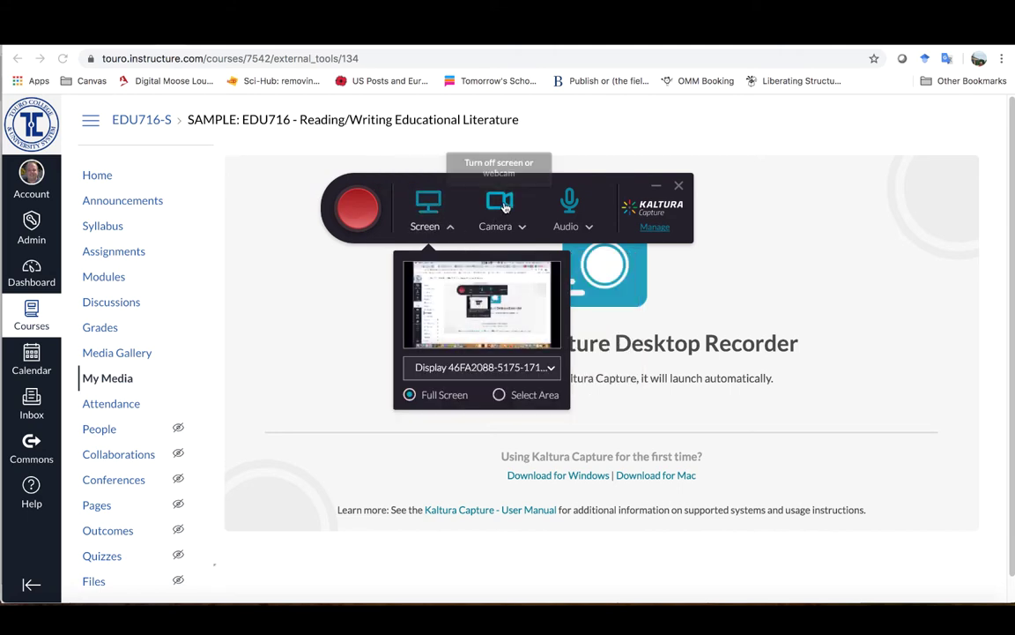
click(501, 202)
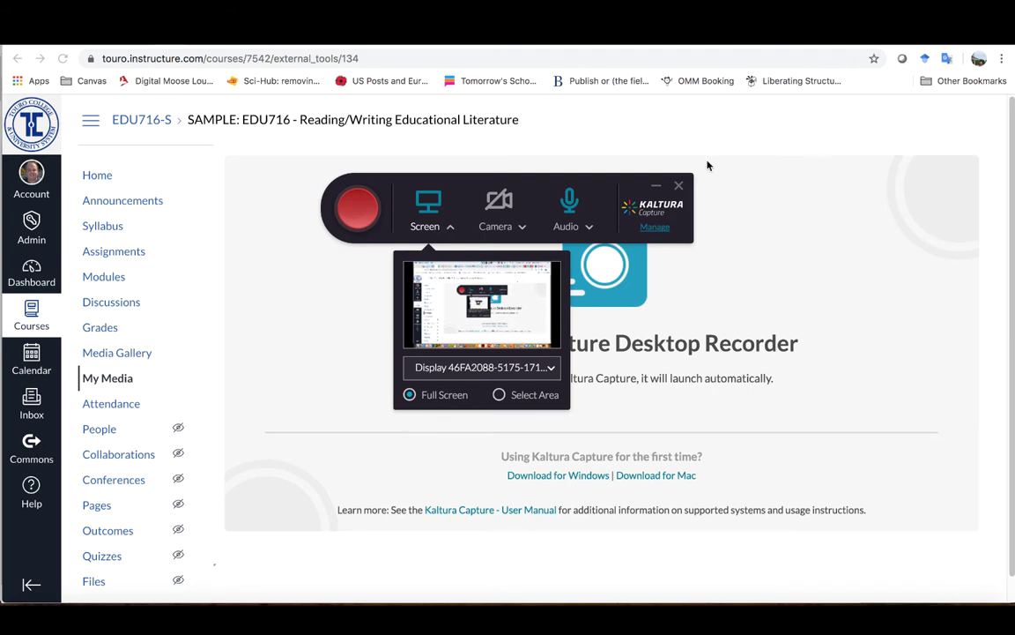
Mark a custom 1068x513 capture area, then cancel it.
click(499, 394)
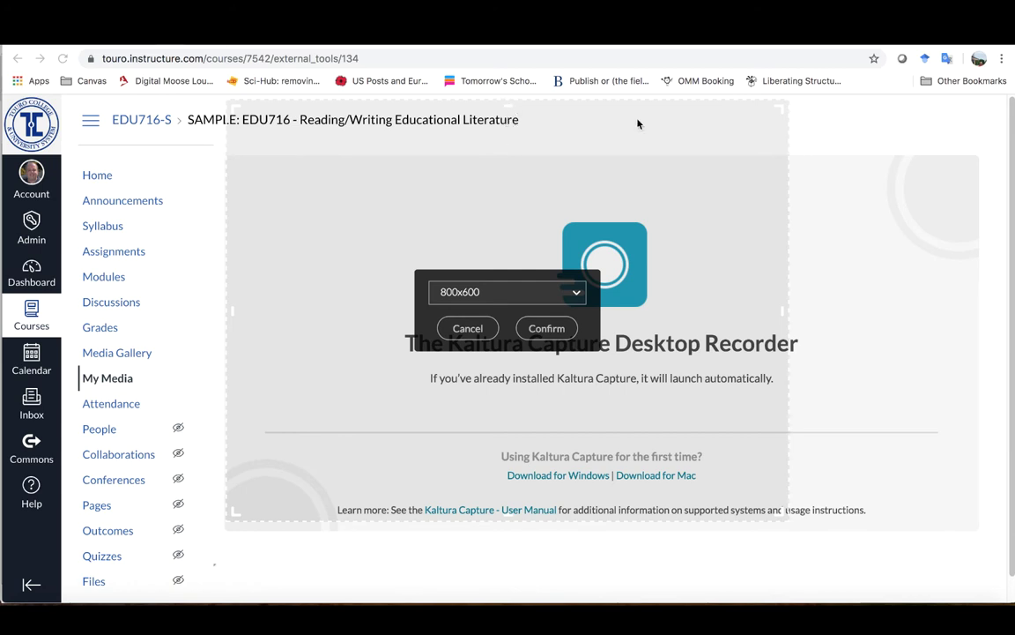
drag(783, 105, 780, 165)
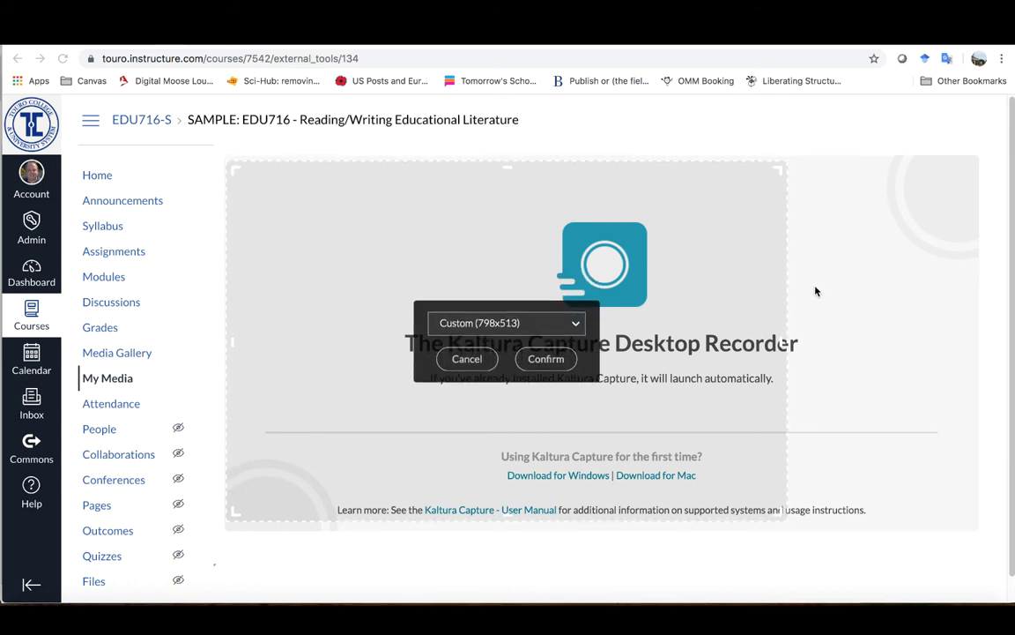
drag(782, 340, 979, 373)
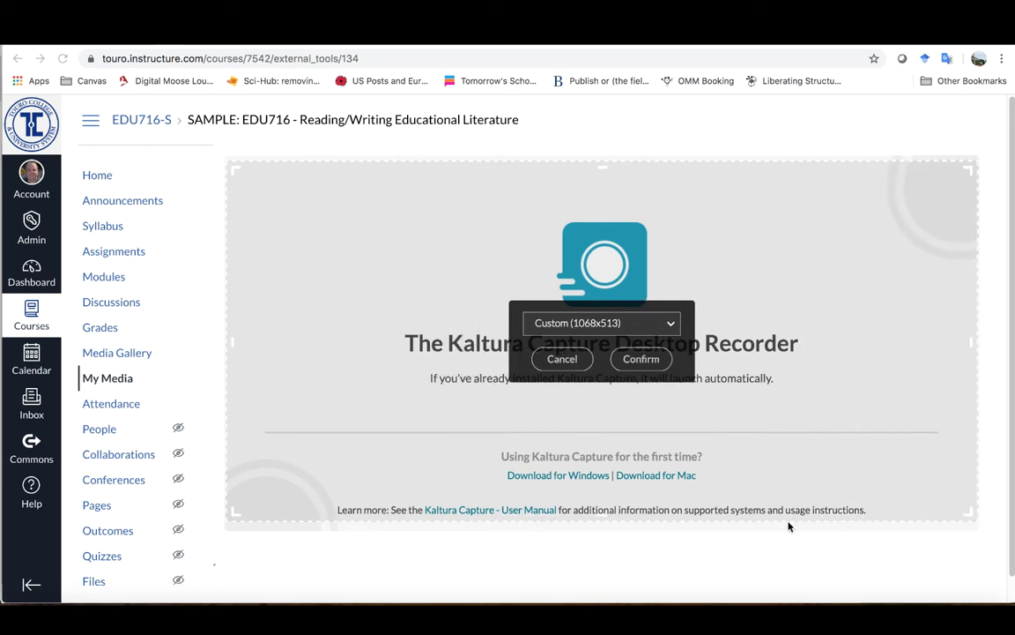
click(560, 358)
Check the screen and microphone settings and keep full-screen capture enabled.
click(394, 222)
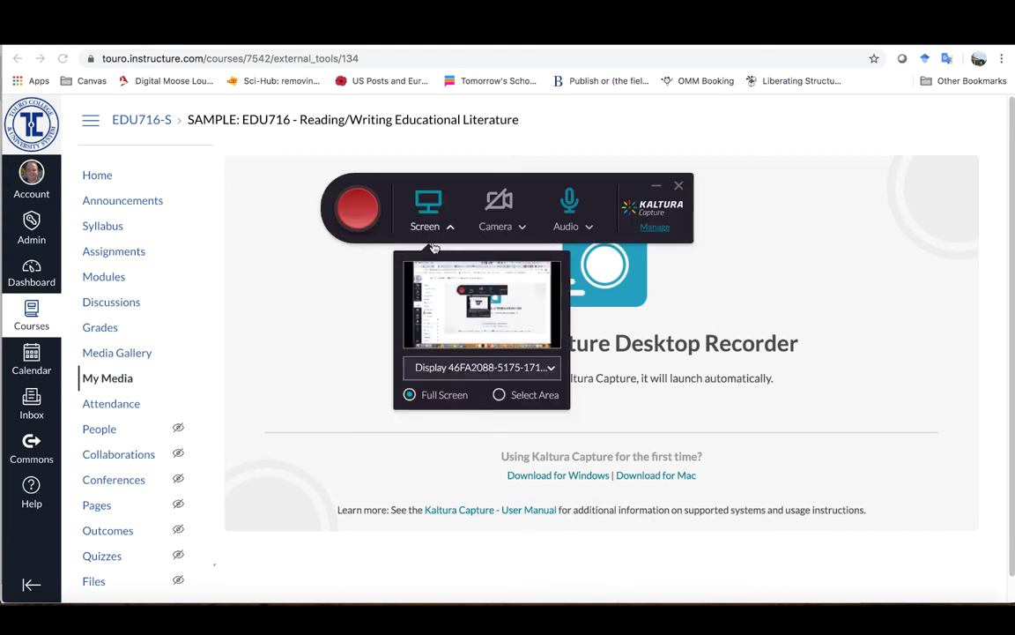
click(588, 226)
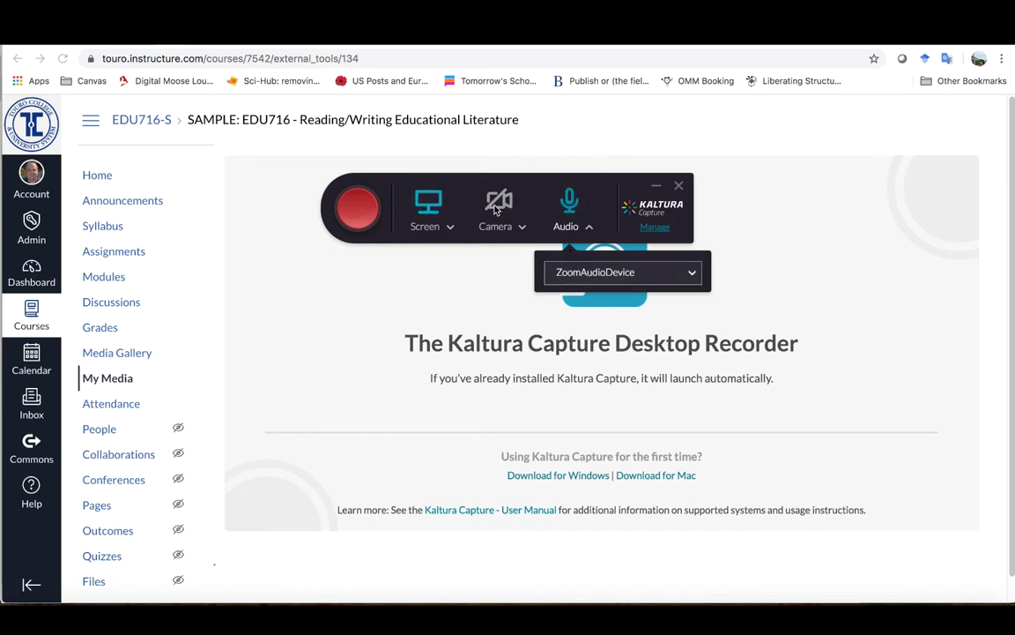
click(424, 205)
click(430, 220)
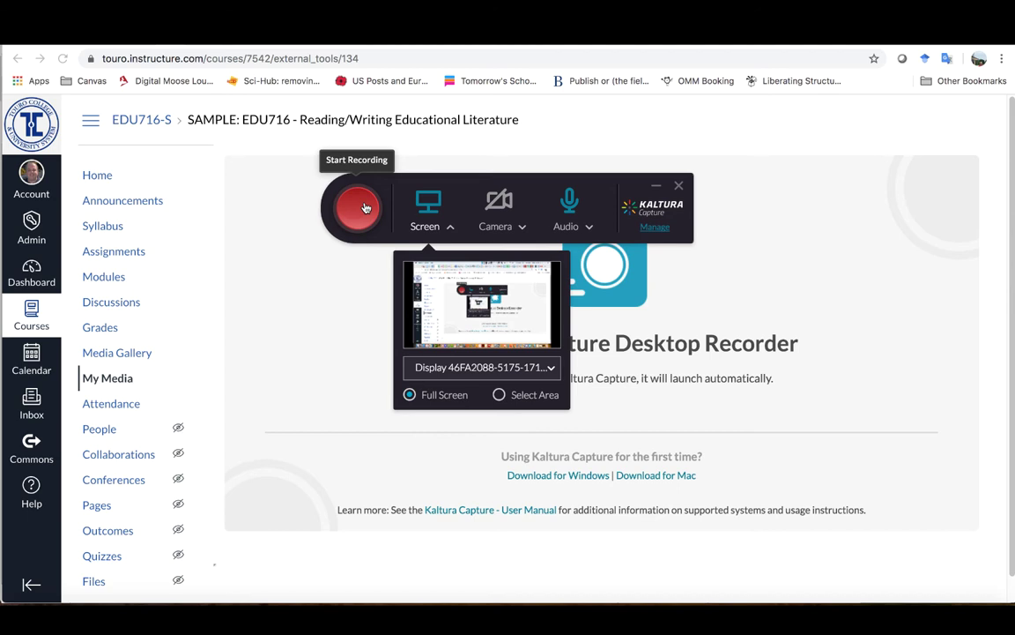
Start the screen recording and return to the SAMPLE: EDU716 course home page.
click(359, 209)
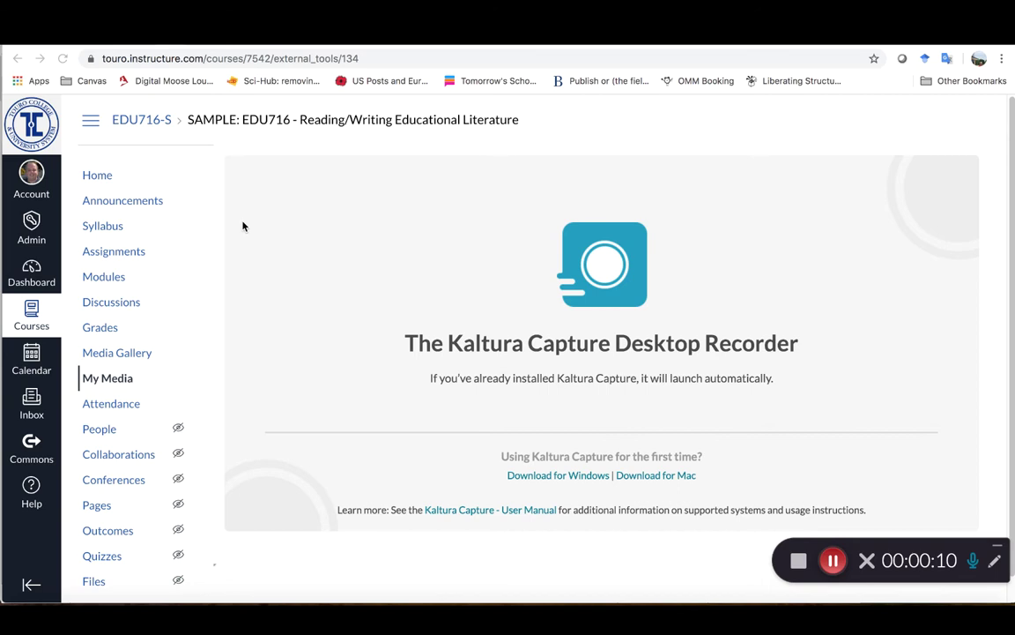
click(97, 179)
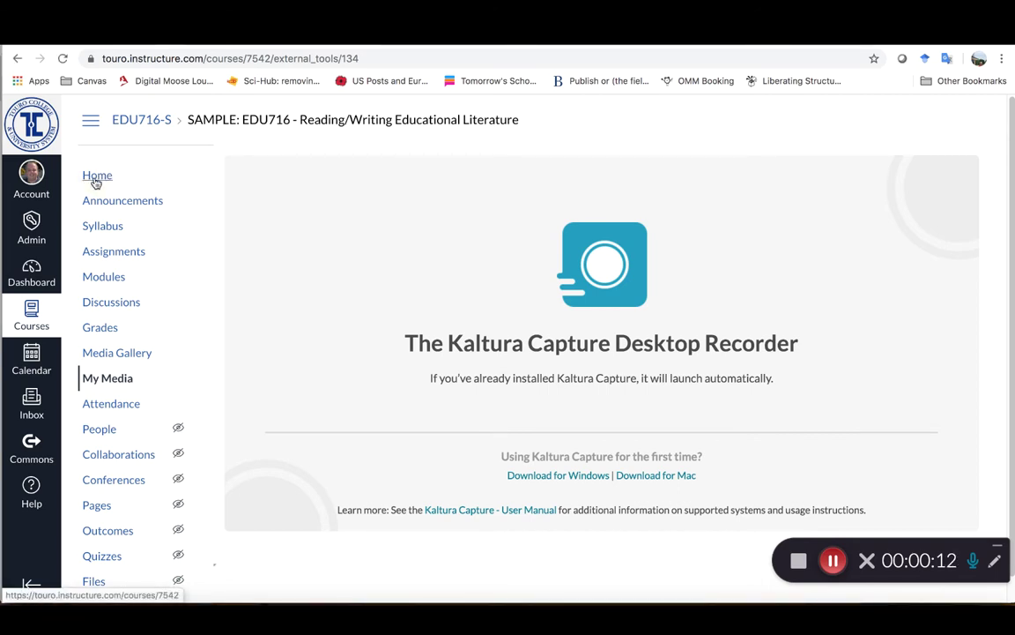
click(96, 179)
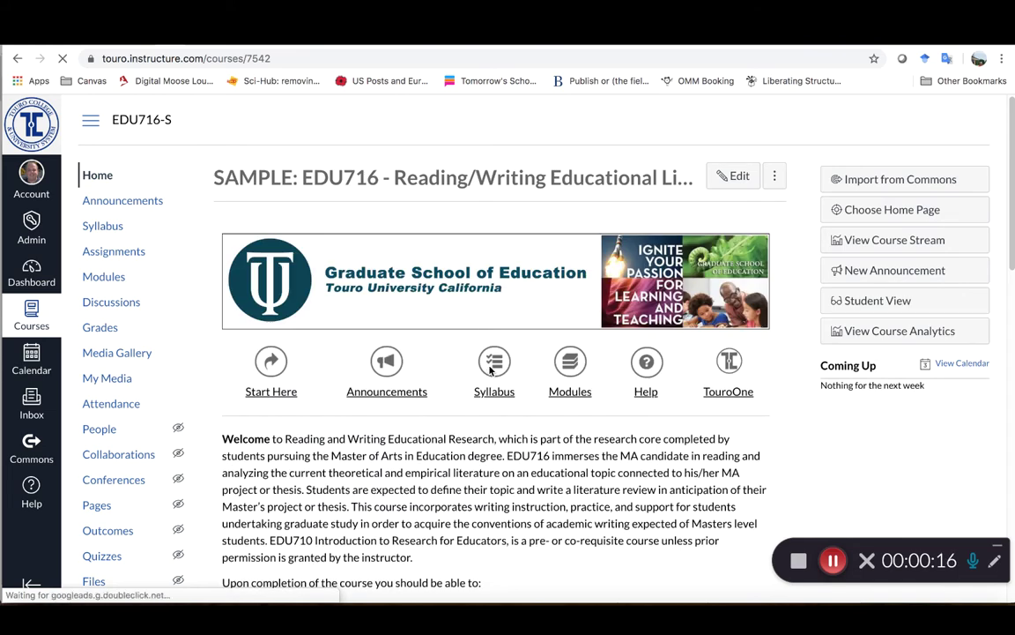
click(568, 389)
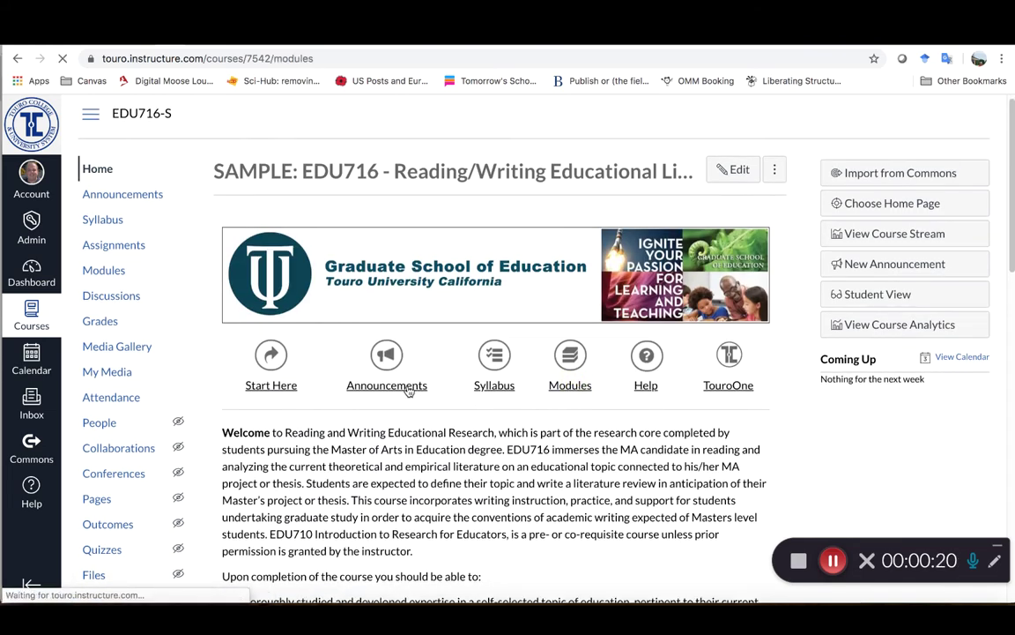
scroll(403, 395, down, 2)
scroll(403, 395, down, 10)
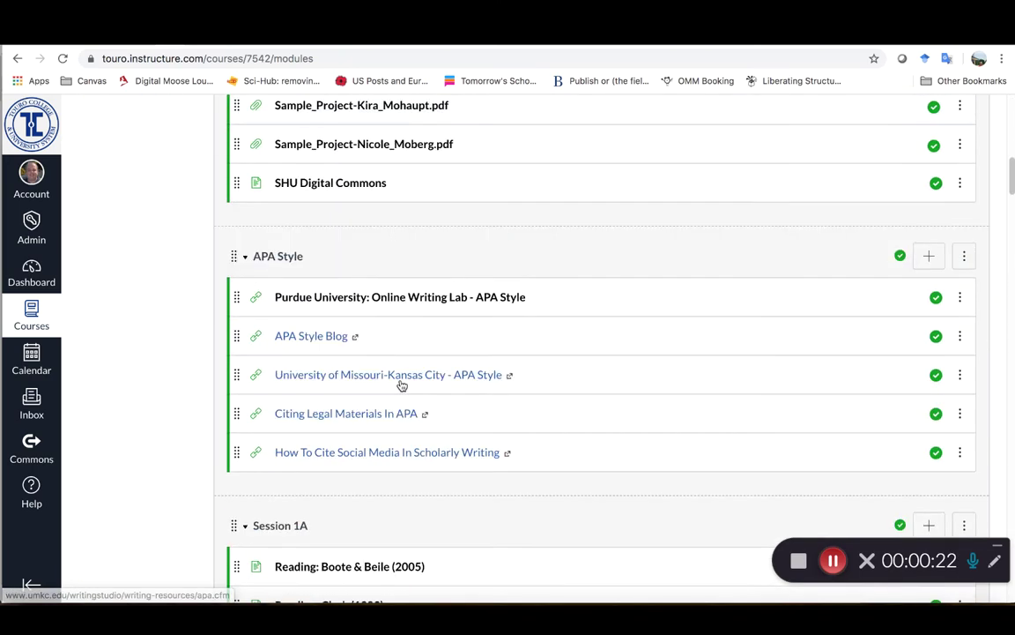
scroll(399, 382, down, 15)
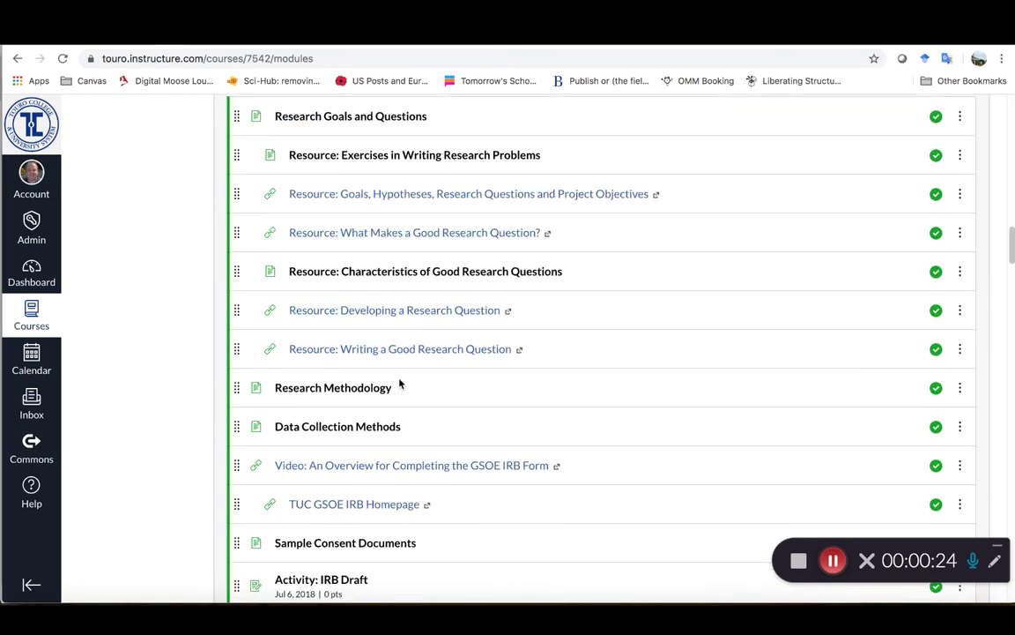
scroll(400, 383, down, 1)
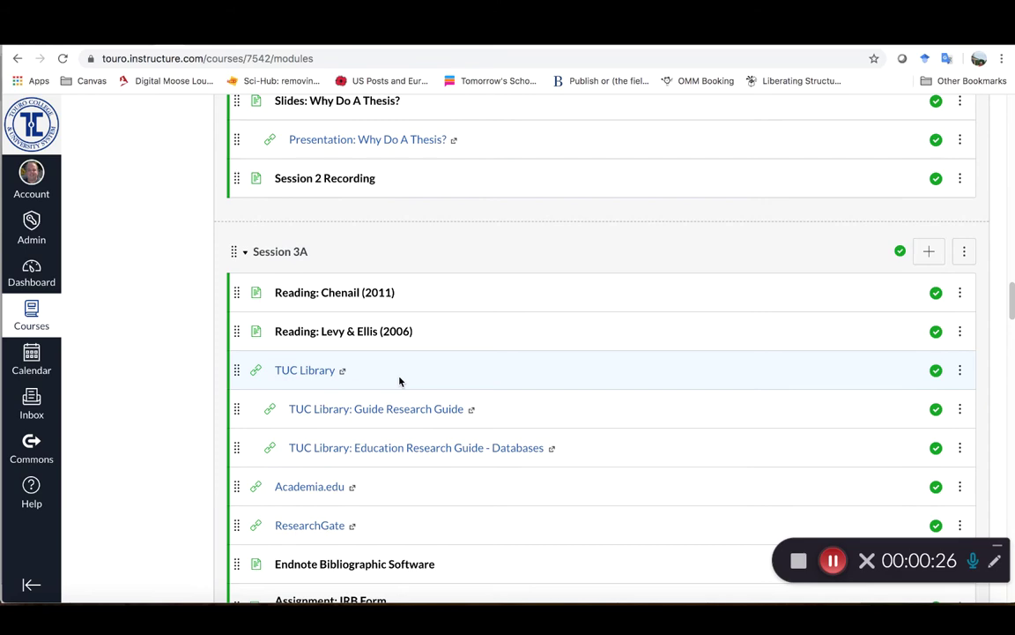
scroll(340, 333, down, 3)
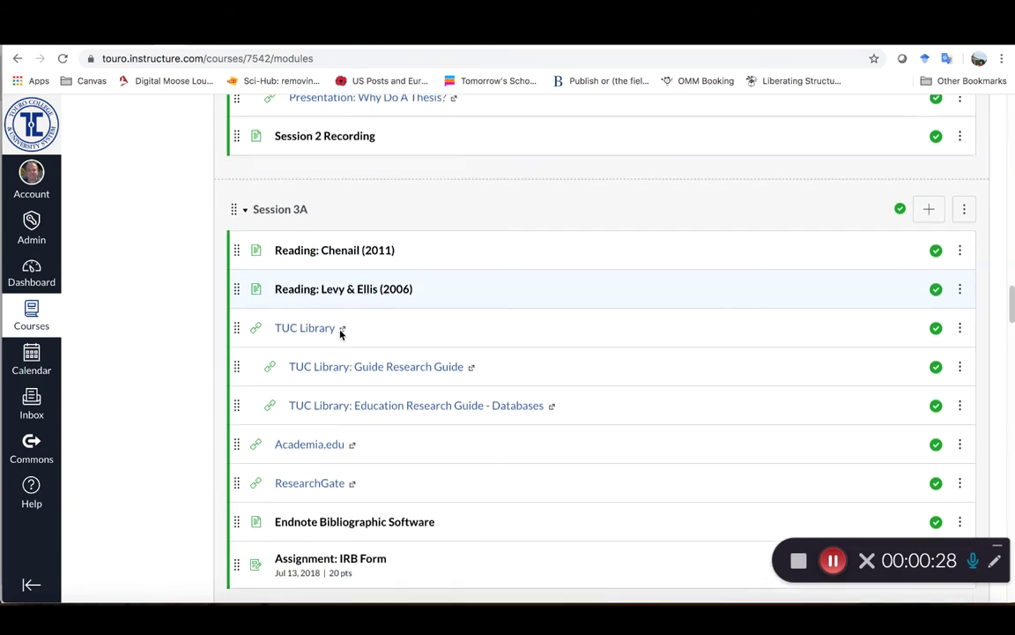
scroll(322, 395, down, 10)
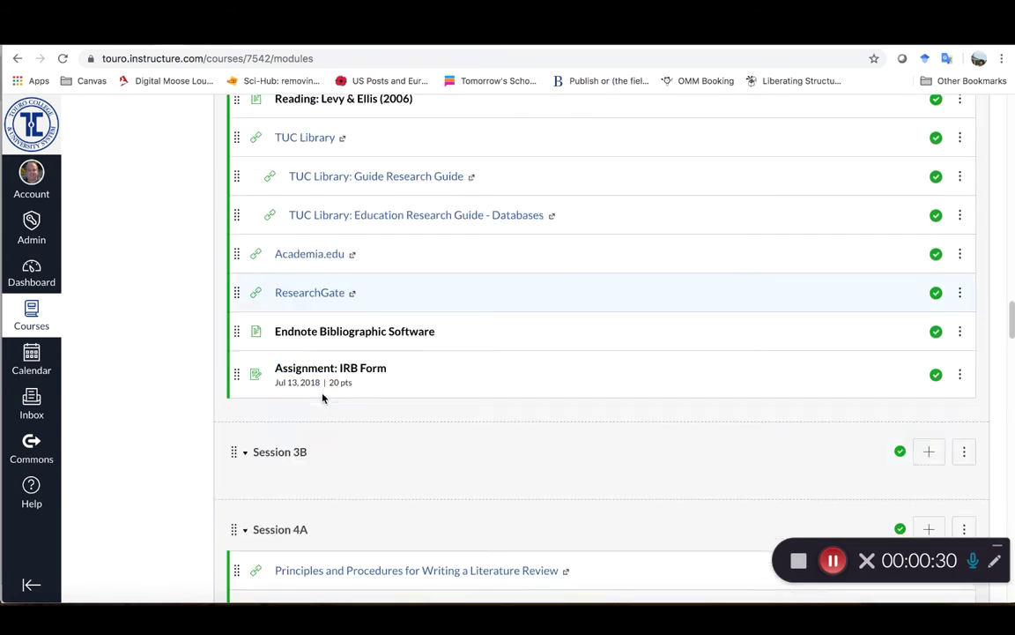
scroll(323, 393, down, 5)
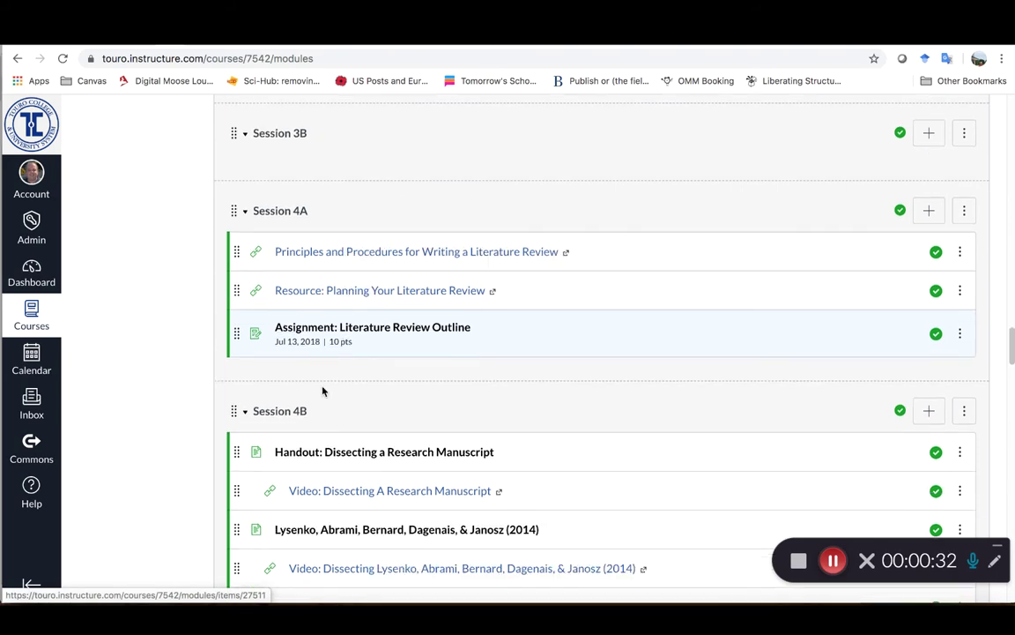
scroll(328, 380, down, 1)
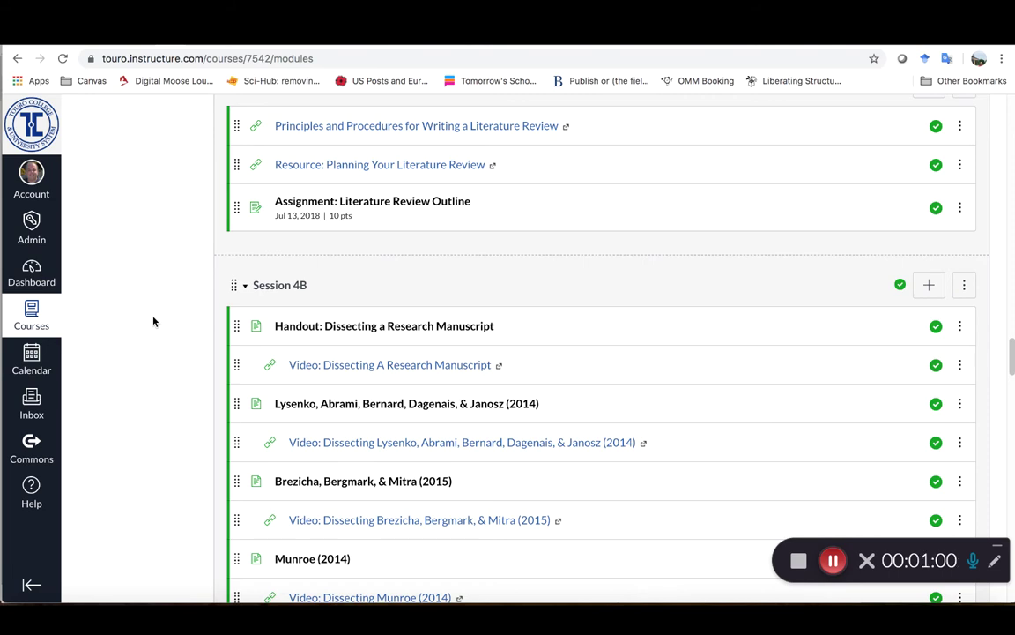
Bring the PowerPoint lecture to the front from the dock.
click(397, 598)
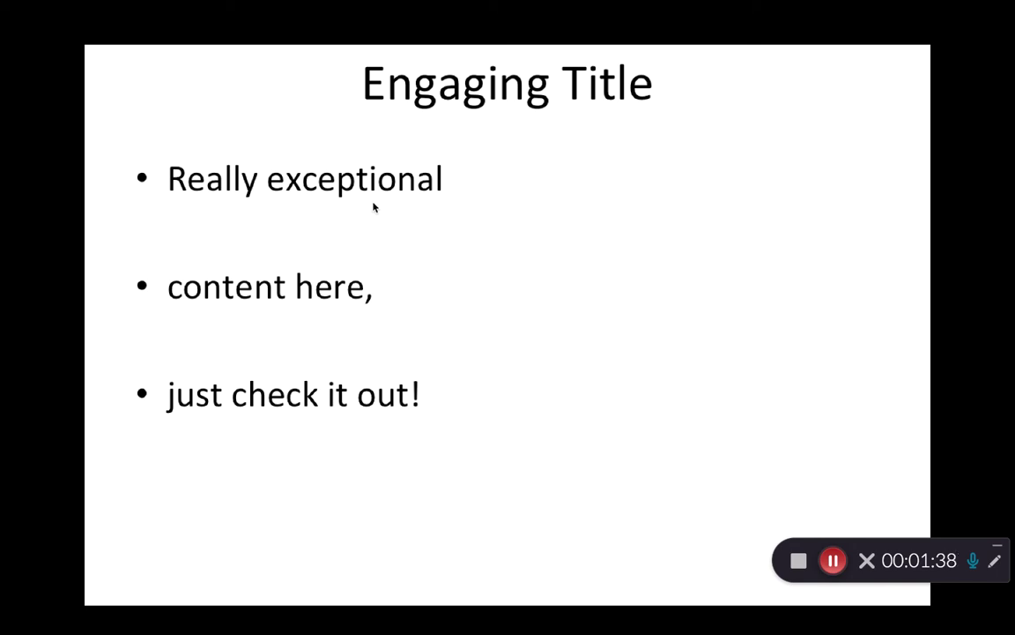
With the slideshow pen, draw a red arrow and write "I draw" below it.
click(123, 588)
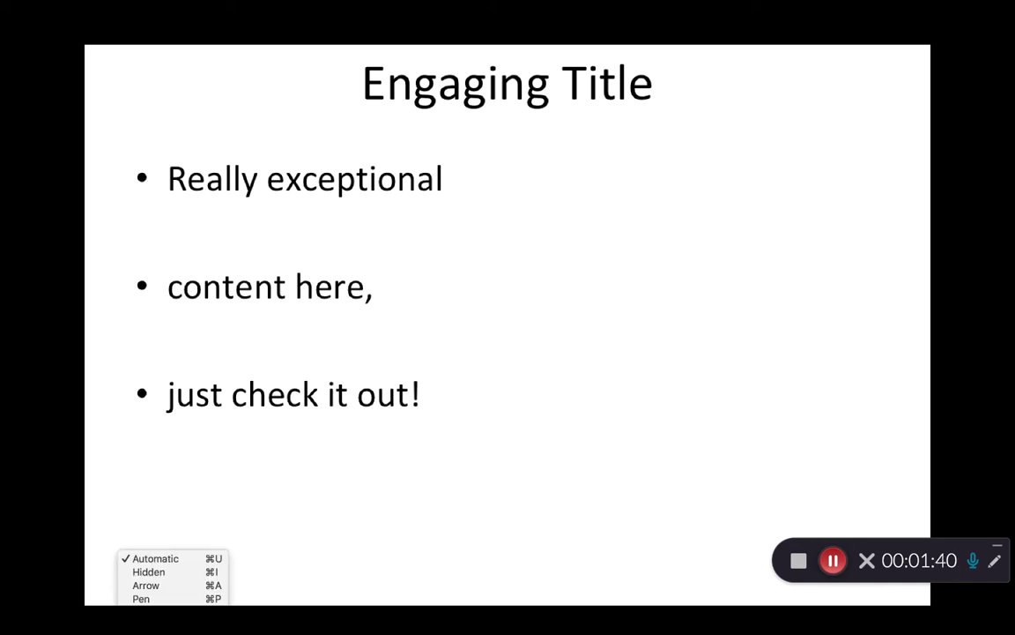
click(146, 599)
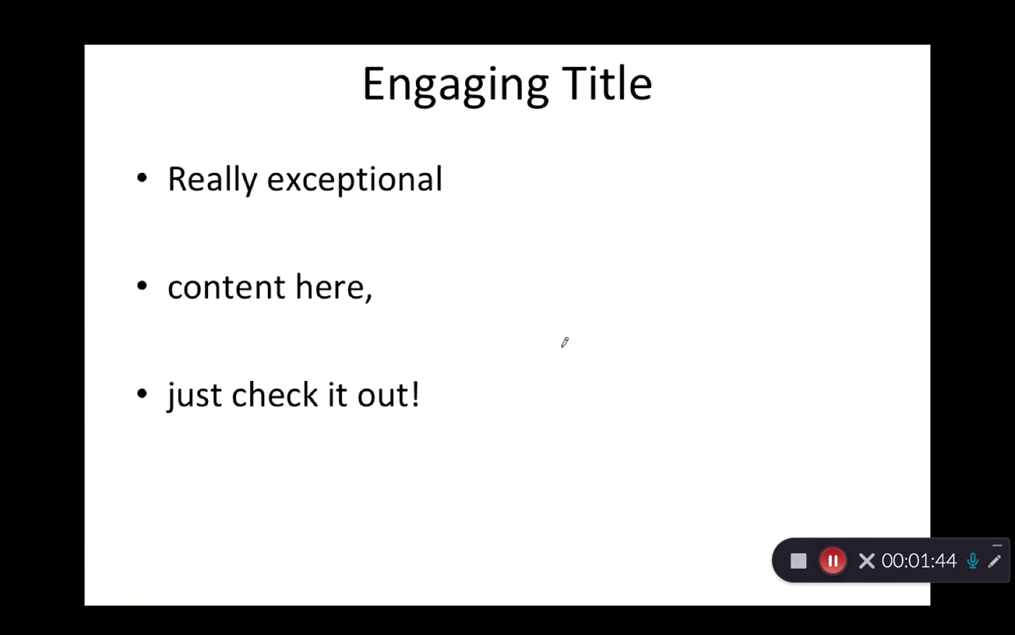
drag(564, 346, 658, 399)
mouse_move(565, 347)
mouse_down()
mouse_move(599, 340)
mouse_move(565, 374)
mouse_up()
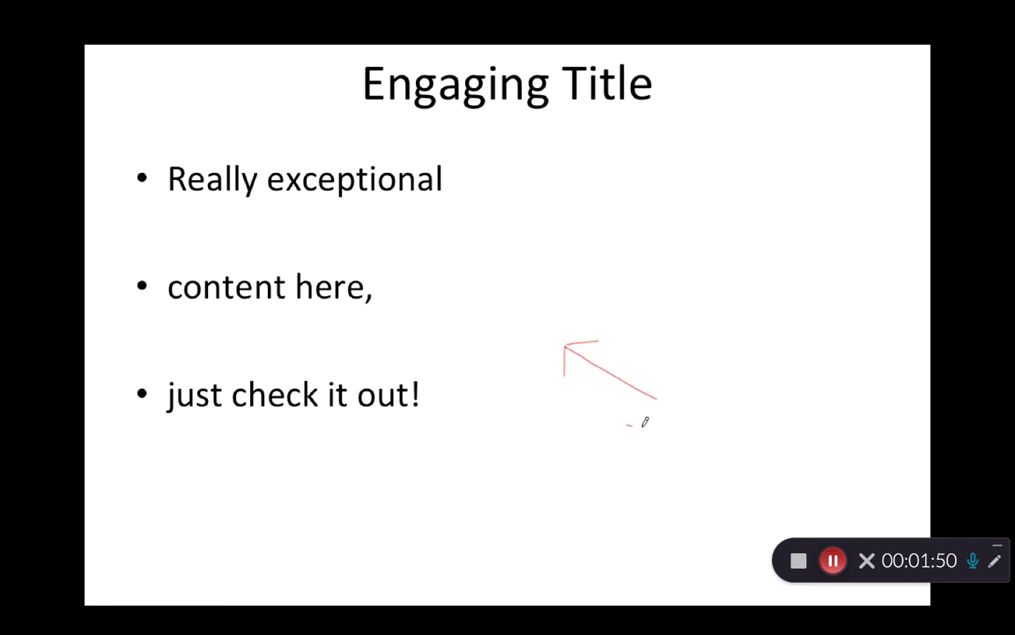
mouse_move(631, 421)
mouse_down()
mouse_move(708, 439)
mouse_move(710, 449)
mouse_move(740, 439)
mouse_up()
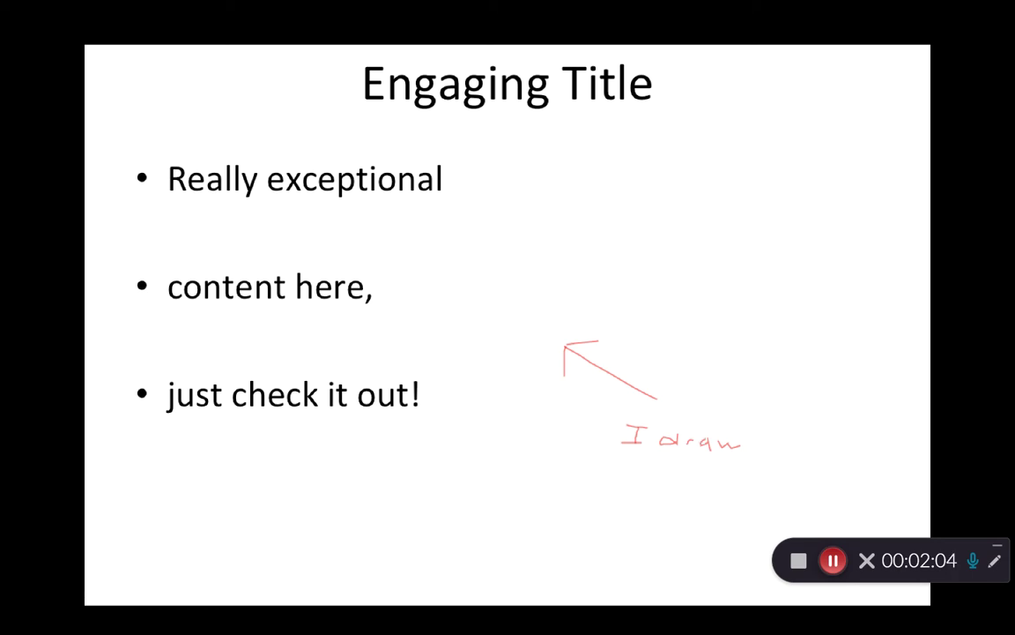
Reopen the slideshow pointer options and close them without changing anything.
click(122, 541)
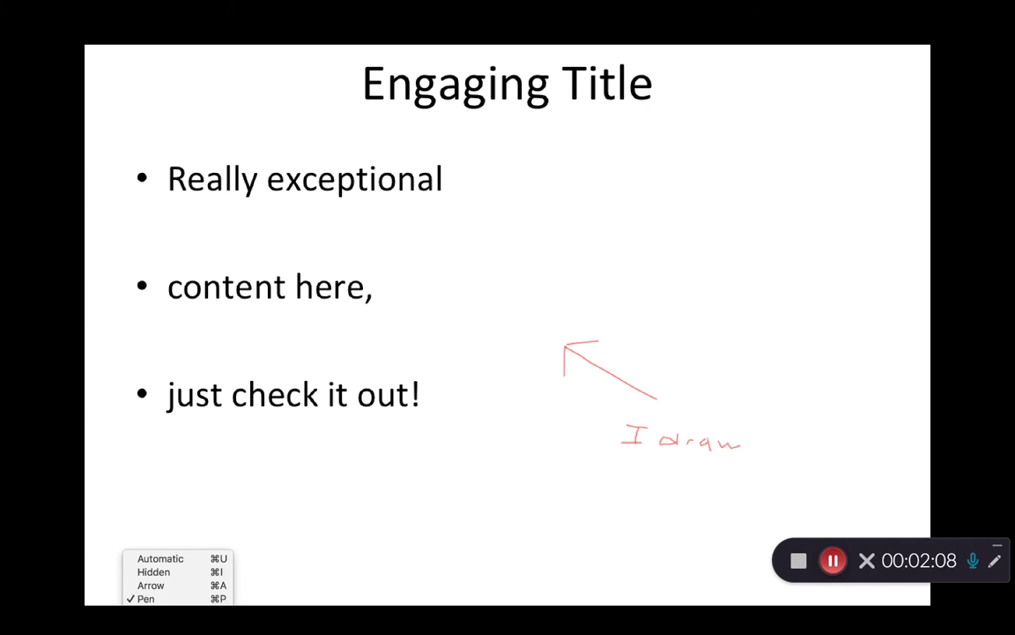
click(161, 529)
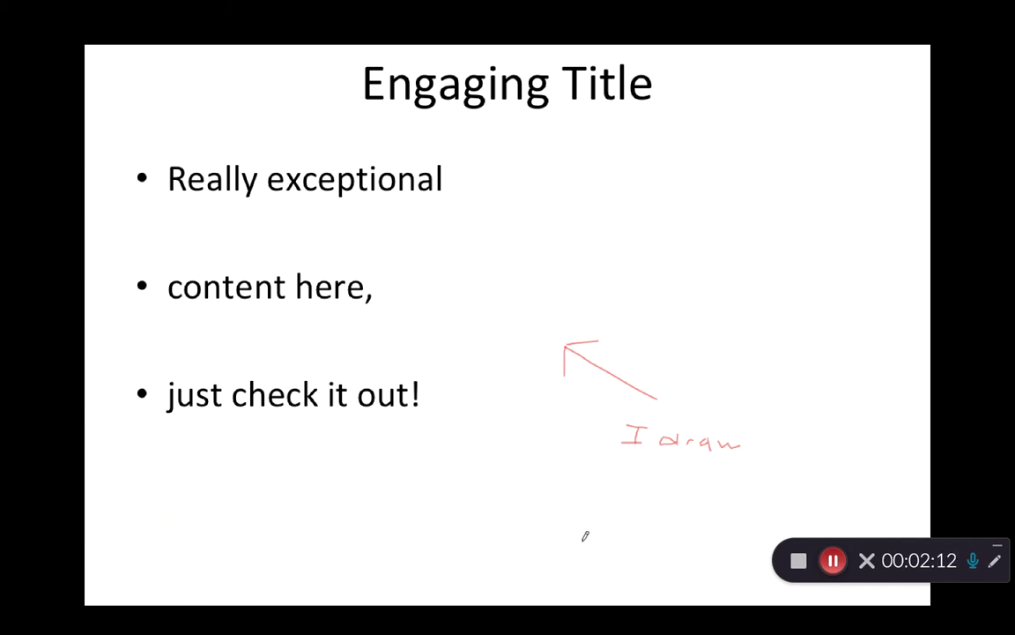
click(18, 491)
End the slideshow and stop the Kaltura recording, confirming with "Yes, Stop it".
key(Escape)
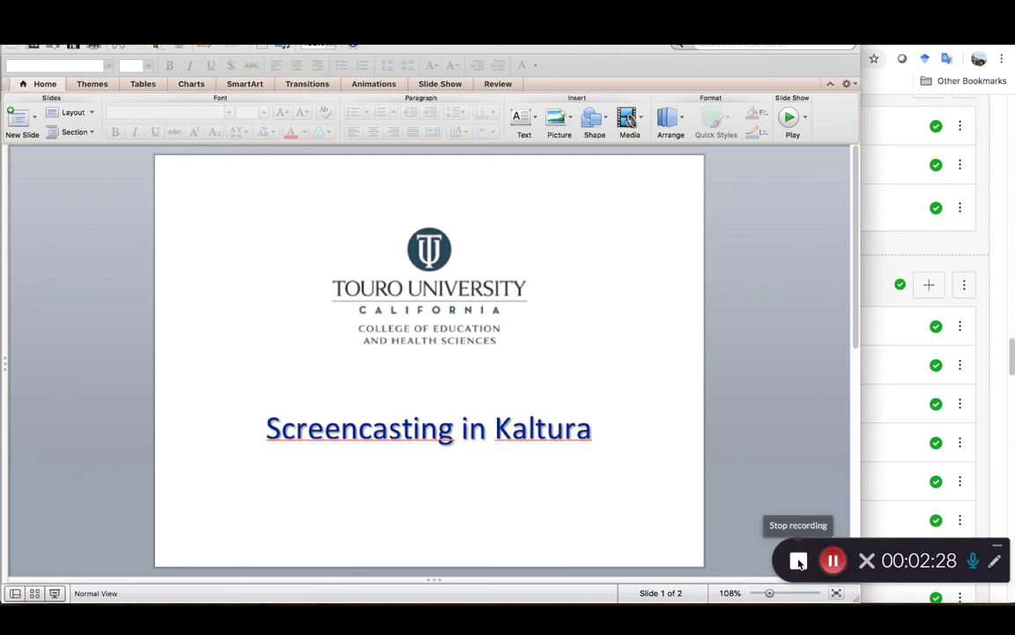
click(799, 560)
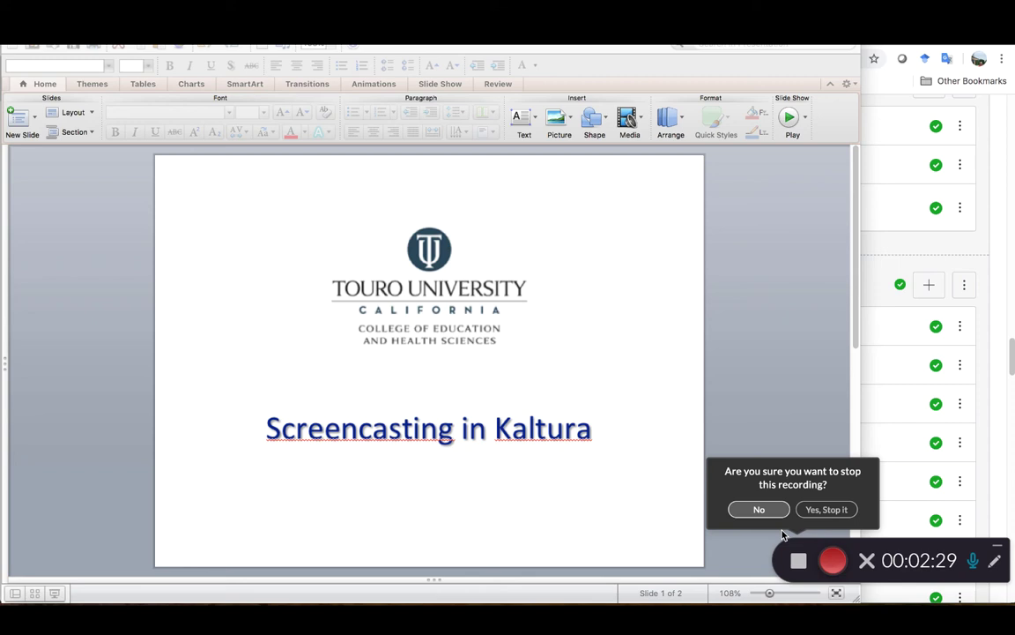
click(837, 511)
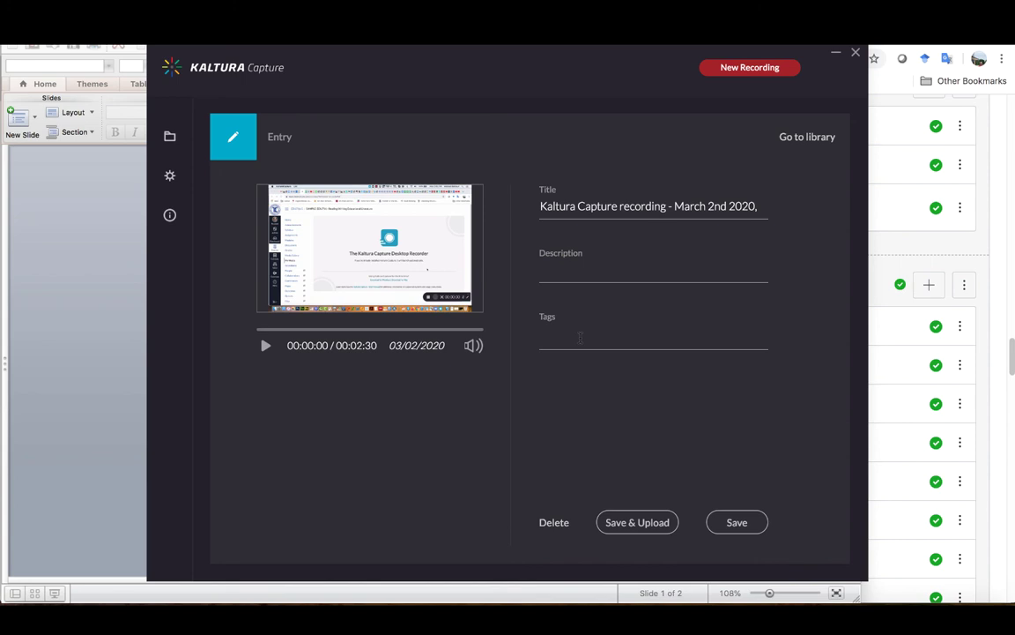
Tag the recording "Class 1" and save and upload it.
click(579, 336)
text(Class 1)
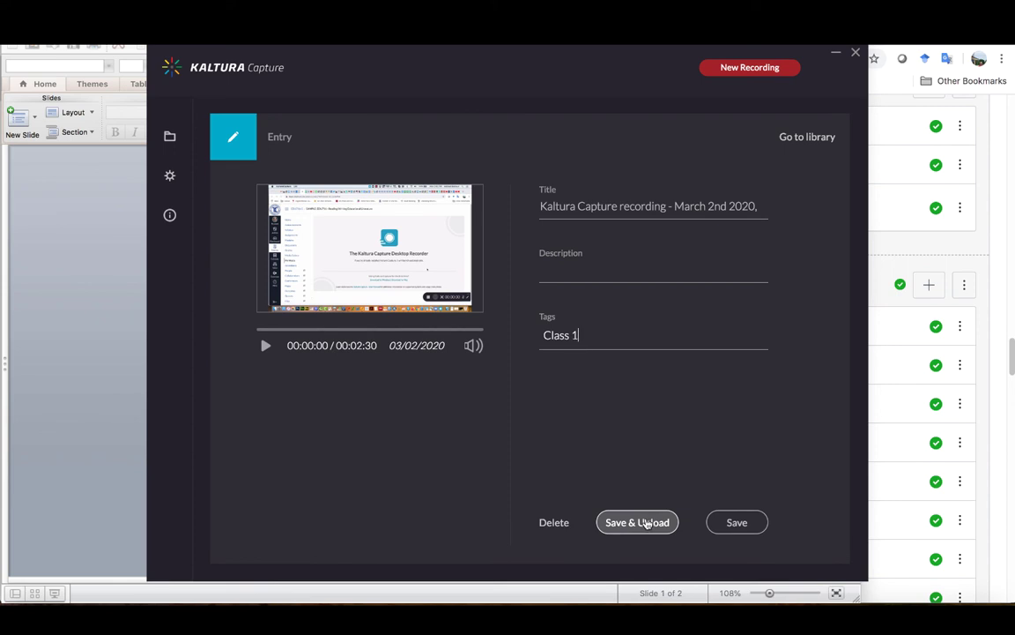
click(646, 522)
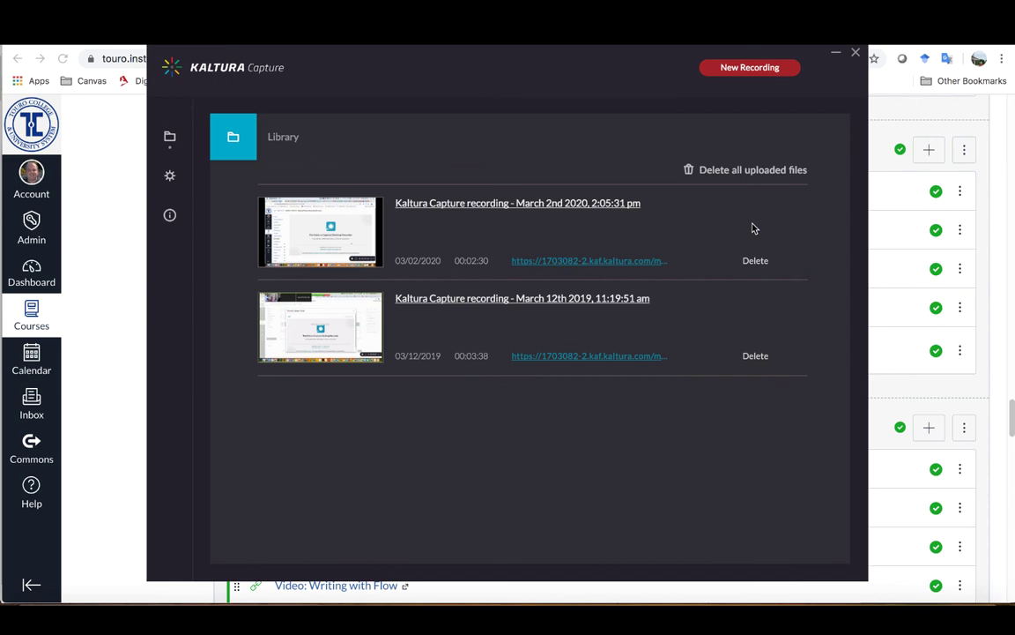
Open the March 2nd 2020 recording's media page and expand its ACTIONS menu.
click(535, 205)
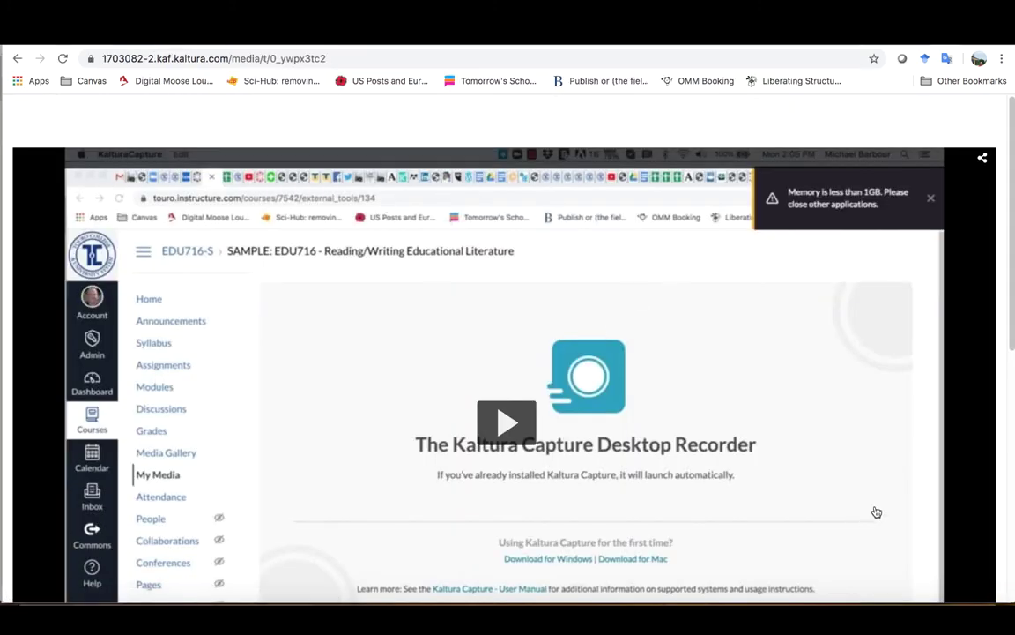
scroll(900, 530, down, 4)
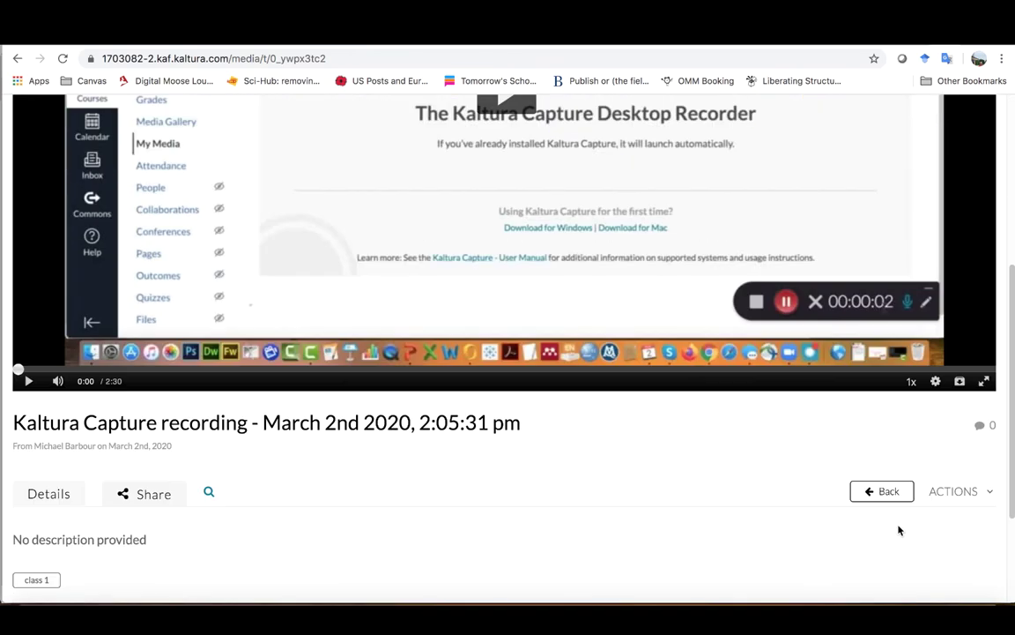
click(993, 497)
scroll(978, 507, down, 1)
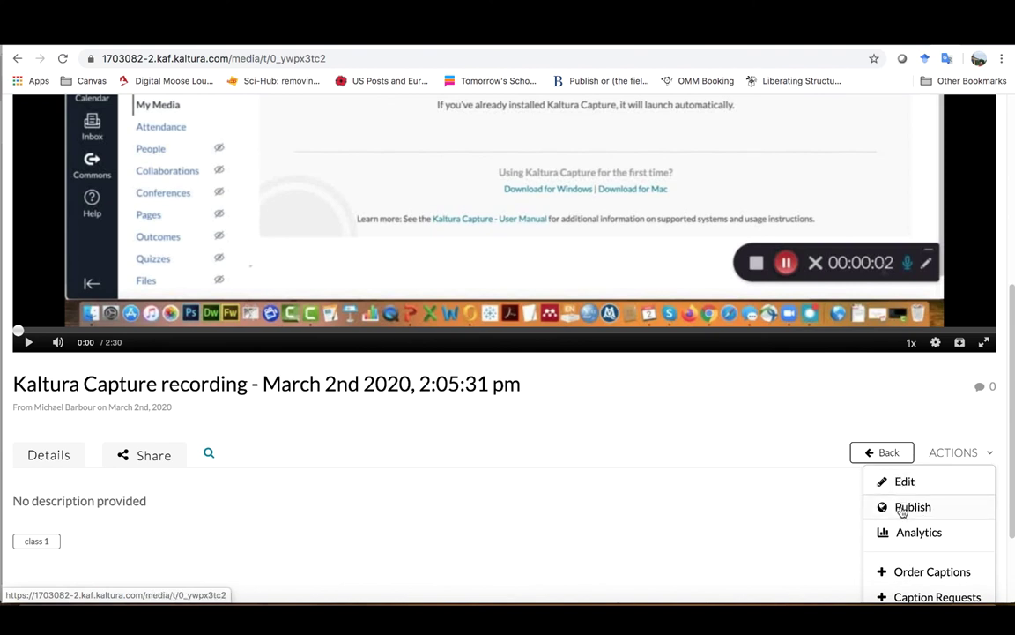
scroll(916, 533, down, 2)
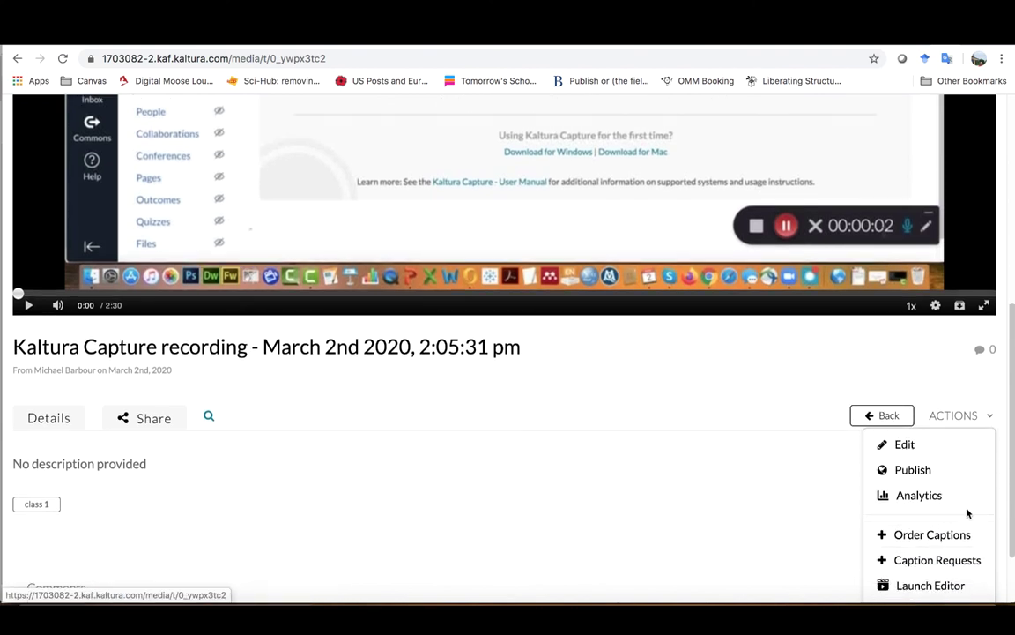
Publish the recording via ACTIONS to the SAMPLE: EDU716 gallery, save, and go back to My Media.
click(913, 470)
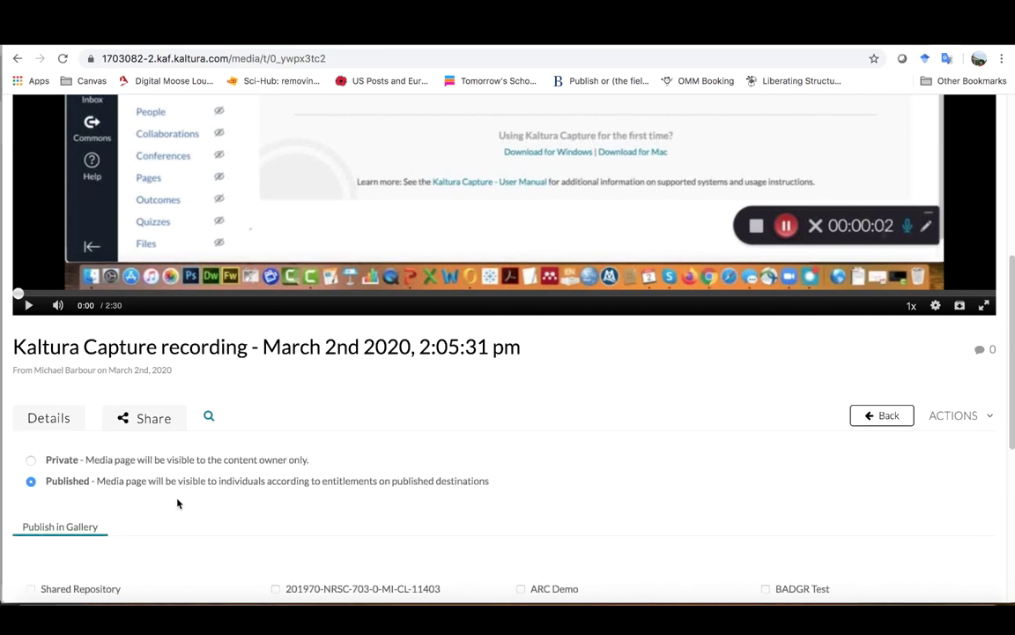
scroll(138, 484, down, 2)
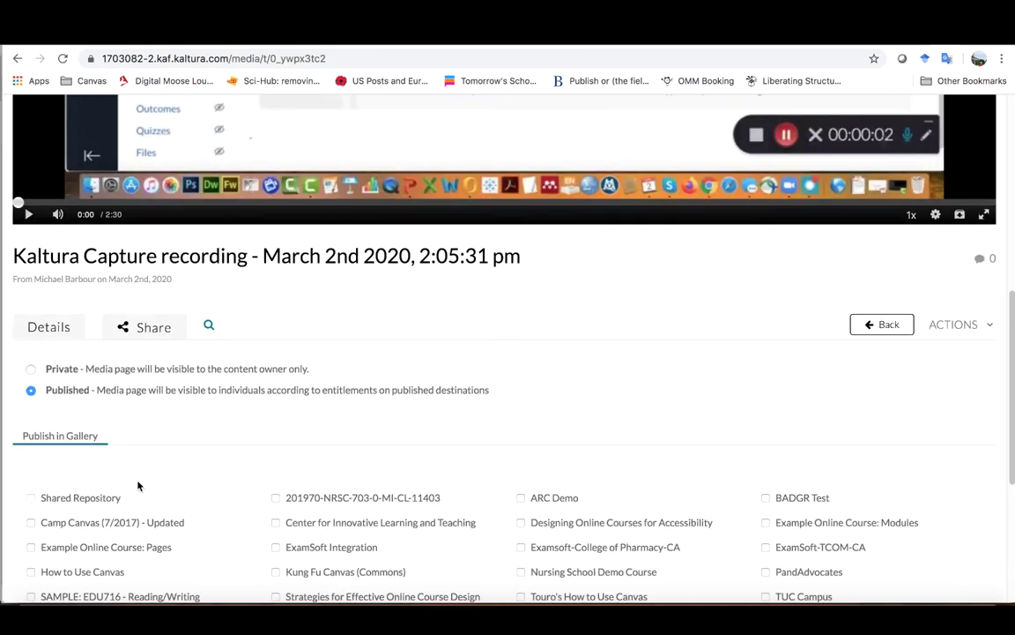
scroll(123, 498, down, 1)
scroll(185, 476, down, 2)
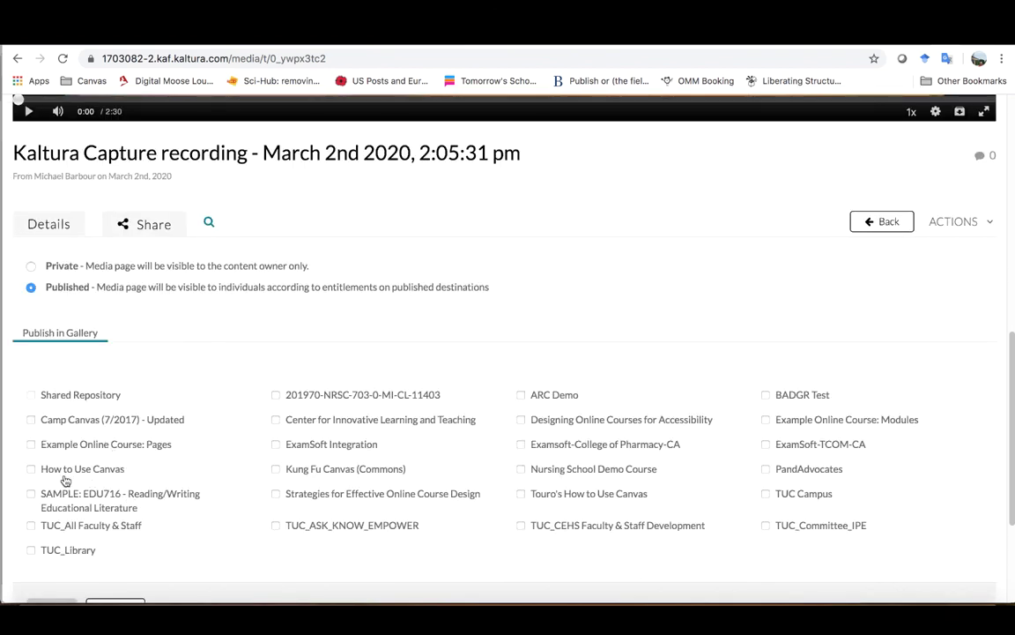
click(31, 496)
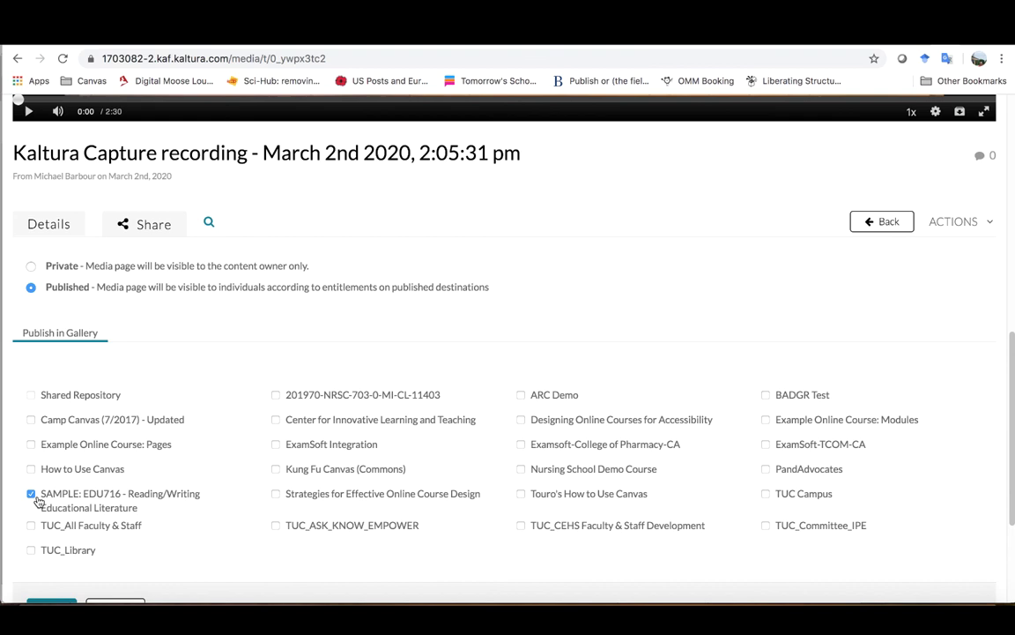
scroll(40, 499, down, 2)
click(51, 510)
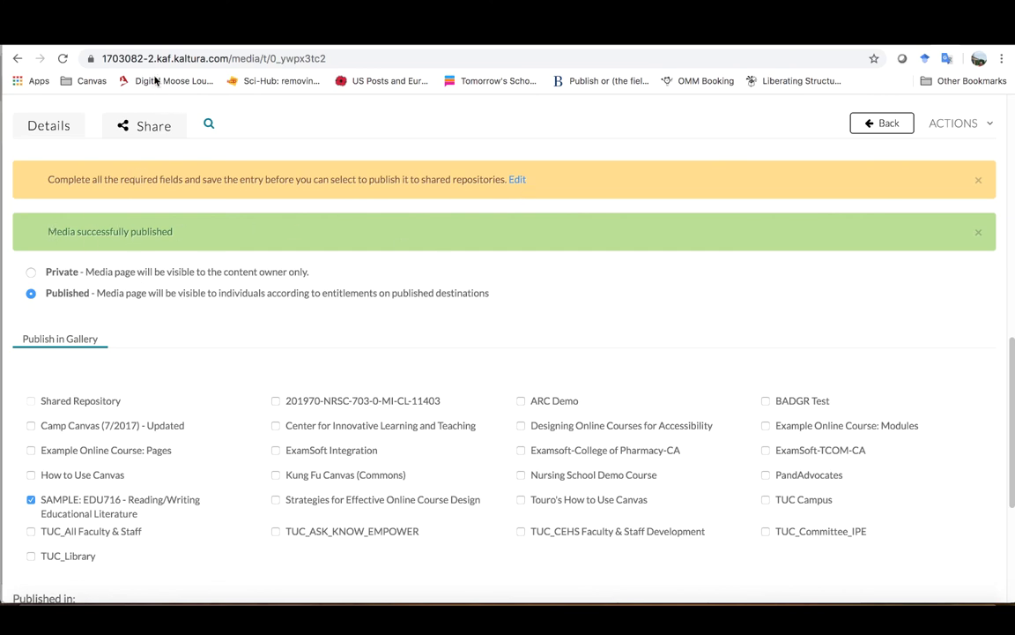
click(192, 27)
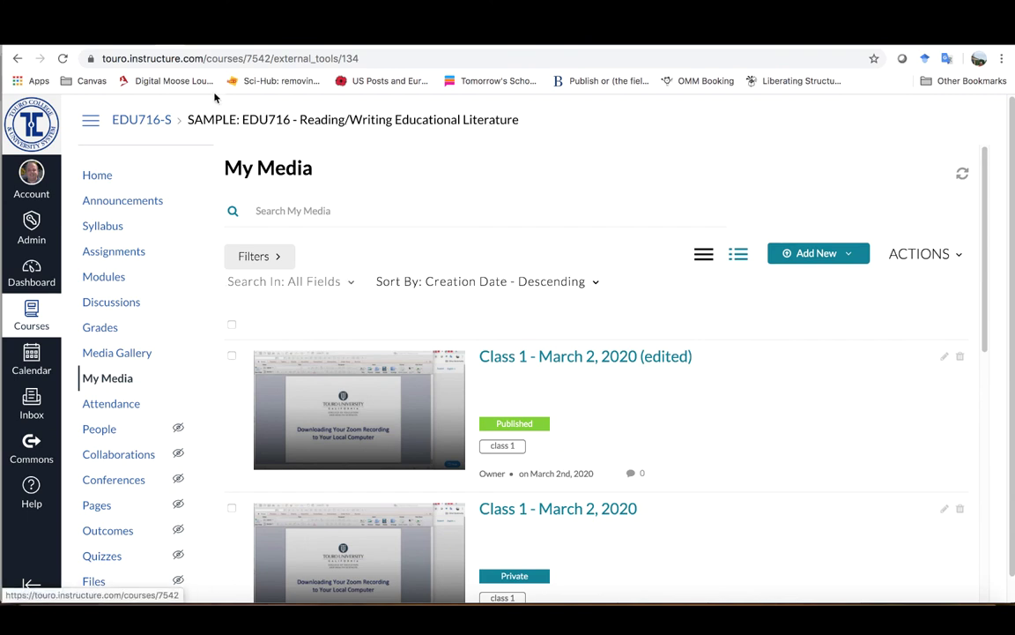
Reload My Media so the March 2nd 2020 recording shows first, Published and tagged class 1.
click(64, 59)
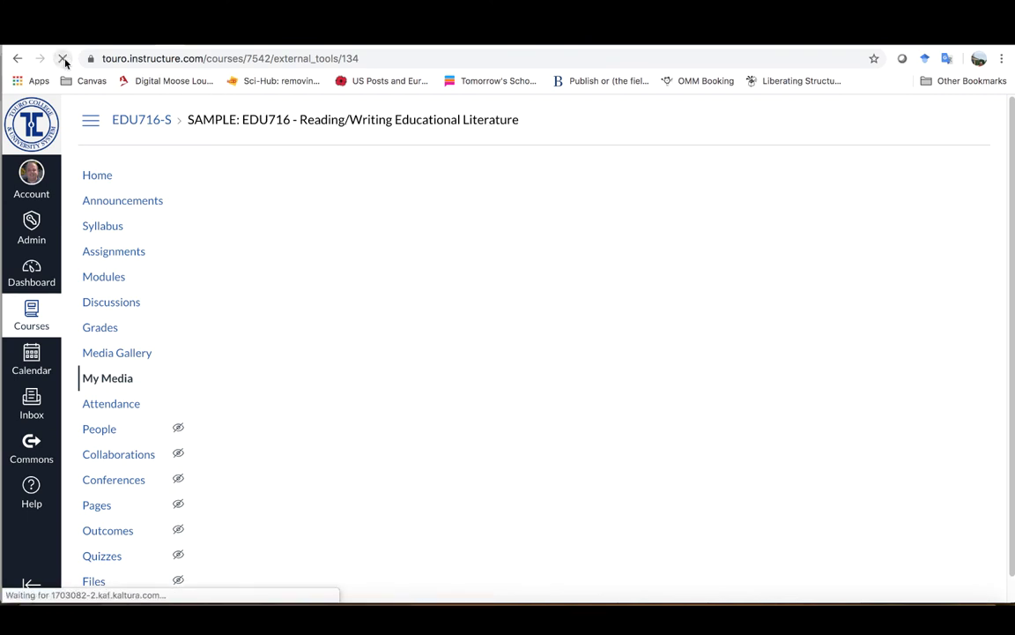